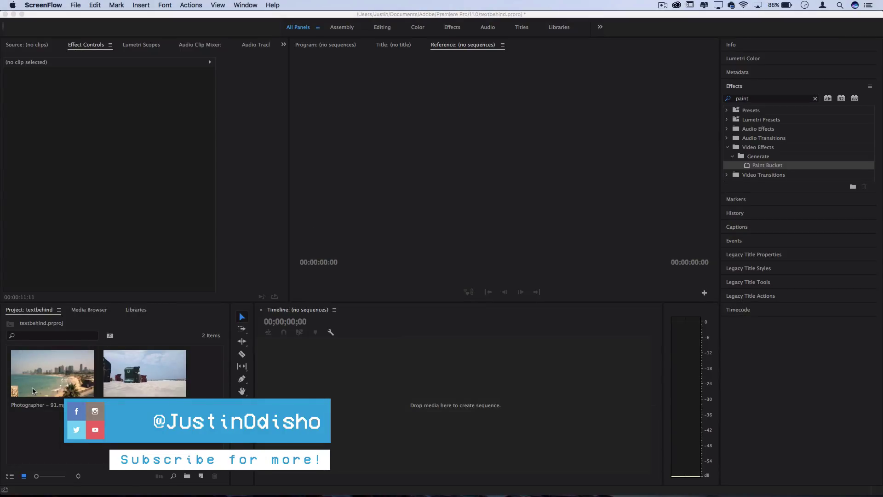
# - Open the Photographer – 91 sequence in the Timeline and scrub to a frame of the woman photographing
pyautogui.moveTo(32, 390); pyautogui.dragTo(427, 388)
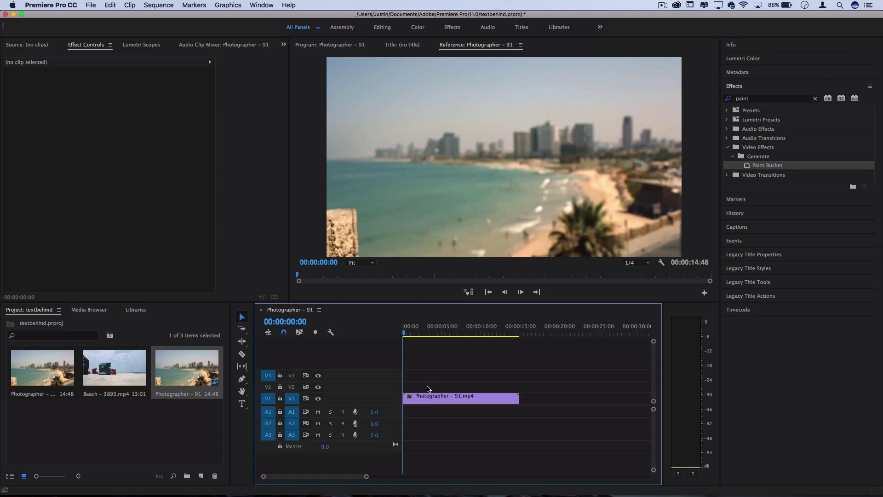
pyautogui.moveTo(424, 331)
pyautogui.mouseDown()
pyautogui.moveTo(463, 331)
pyautogui.moveTo(433, 331)
pyautogui.moveTo(440, 331)
pyautogui.mouseUp()
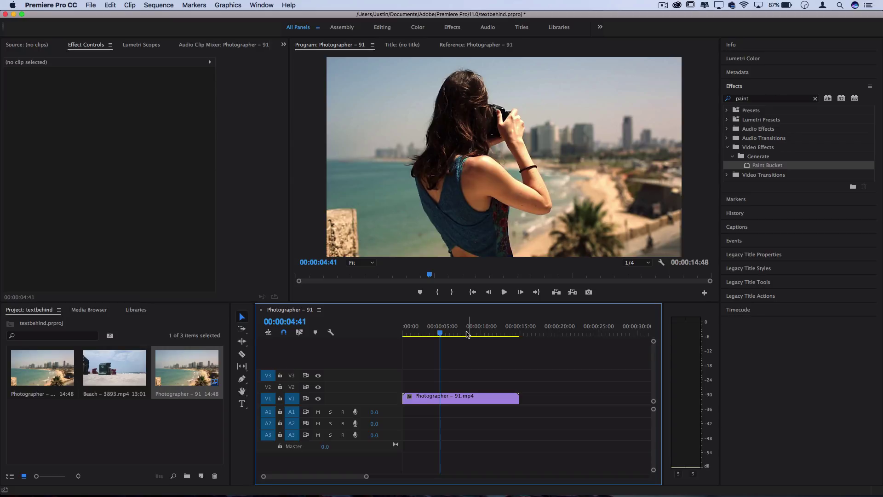
pyautogui.moveTo(467, 330); pyautogui.dragTo(465, 337)
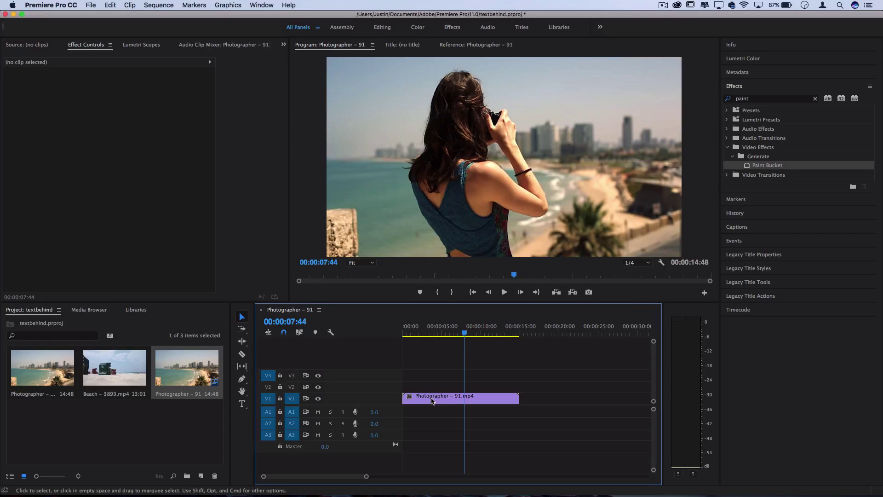
# - Duplicate the V1 clip onto V2 and search the Effects panel for 'paint'
pyautogui.moveTo(433, 401); pyautogui.dragTo(430, 387)
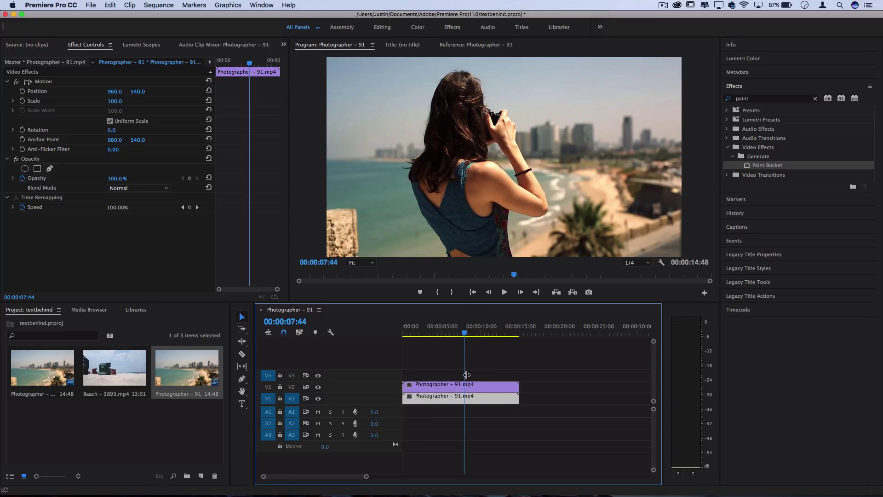
pyautogui.doubleClick(747, 99)
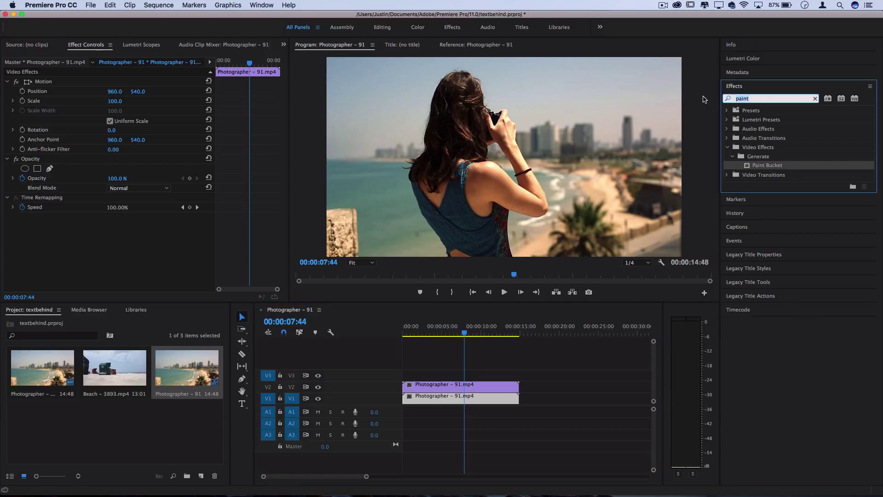
pyautogui.write('paint')
# - Apply Paint Bucket to the V2 clip and place its fill point in the sky at 273.6, 214.0
pyautogui.moveTo(794, 167)
pyautogui.mouseDown()
pyautogui.moveTo(597, 276)
pyautogui.moveTo(456, 385)
pyautogui.moveTo(443, 384)
pyautogui.mouseUp()
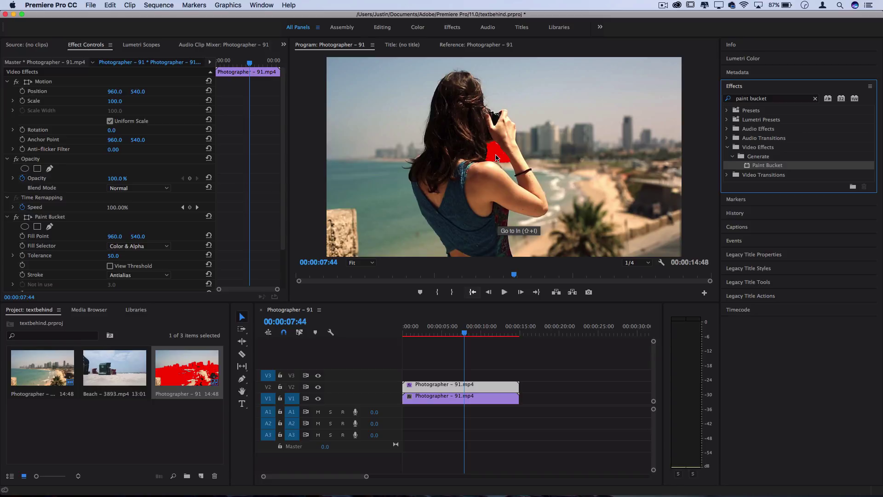
pyautogui.click(40, 236)
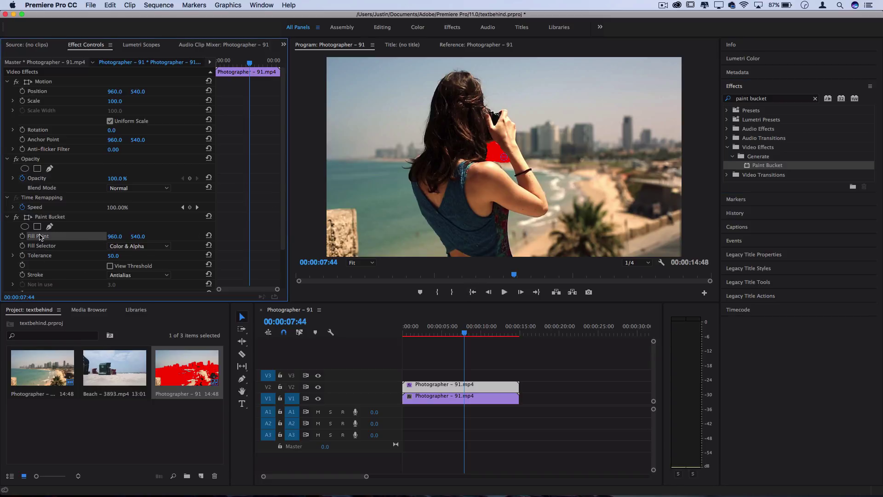
pyautogui.moveTo(504, 156)
pyautogui.mouseDown()
pyautogui.moveTo(562, 157)
pyautogui.moveTo(592, 232)
pyautogui.moveTo(551, 103)
pyautogui.moveTo(483, 73)
pyautogui.moveTo(431, 74)
pyautogui.moveTo(394, 138)
pyautogui.moveTo(376, 192)
pyautogui.moveTo(385, 106)
pyautogui.mouseUp()
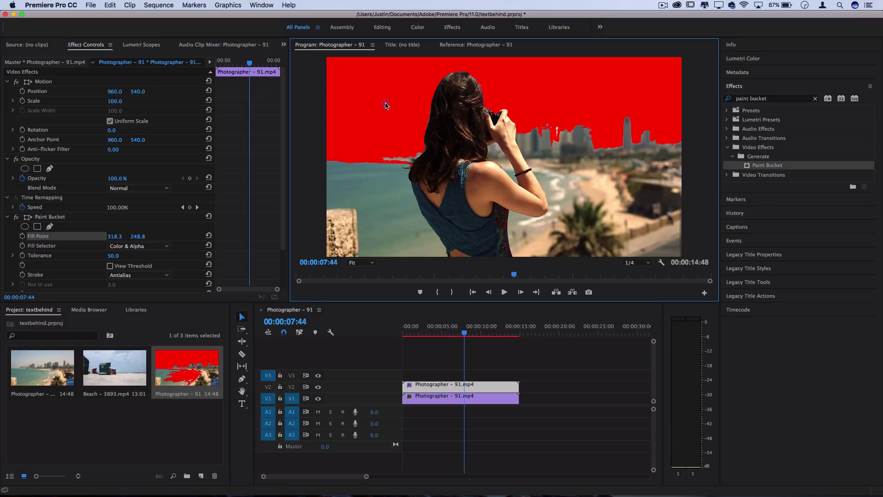
pyautogui.moveTo(385, 105)
pyautogui.mouseDown()
pyautogui.moveTo(385, 226)
pyautogui.moveTo(377, 99)
pyautogui.mouseUp()
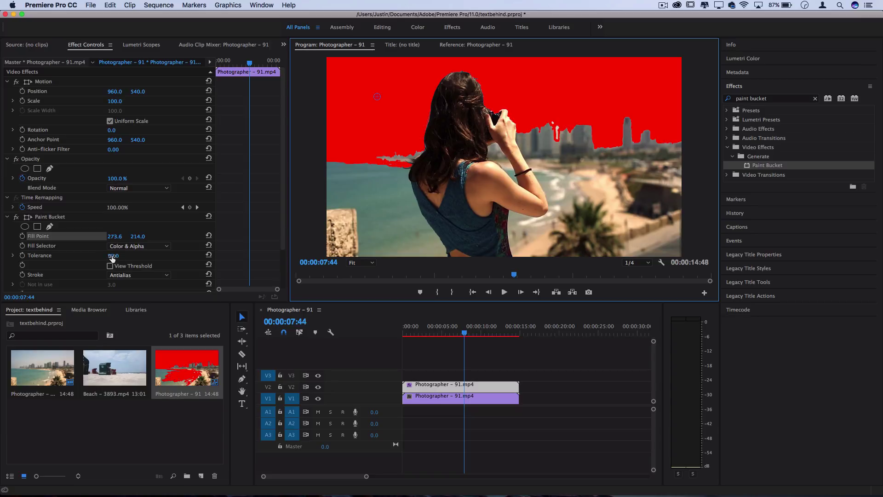
# - Raise Paint Bucket tolerance to 78.0 and move the fill point to 34.8, 268.8
pyautogui.moveTo(112, 258); pyautogui.dragTo(166, 259)
pyautogui.moveTo(377, 97); pyautogui.dragTo(333, 109)
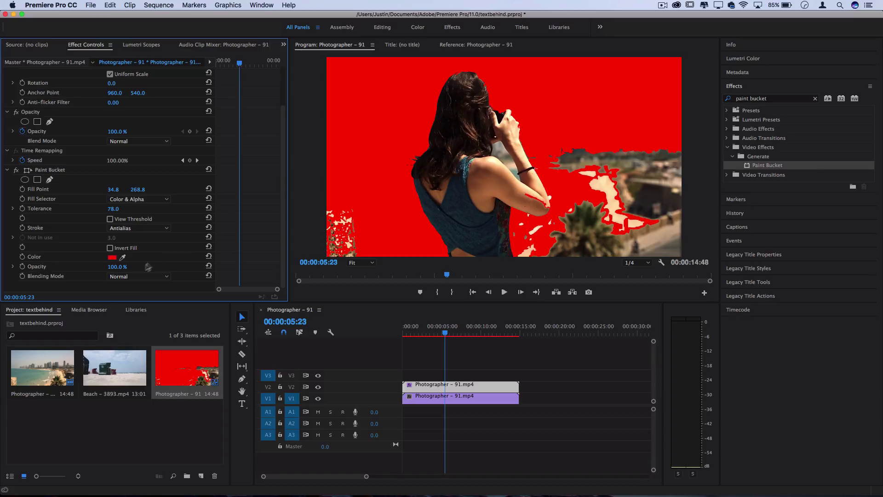
# - Set the fill blending mode to Stencil Alpha, hide V1, and enable Invert Fill
pyautogui.click(143, 277)
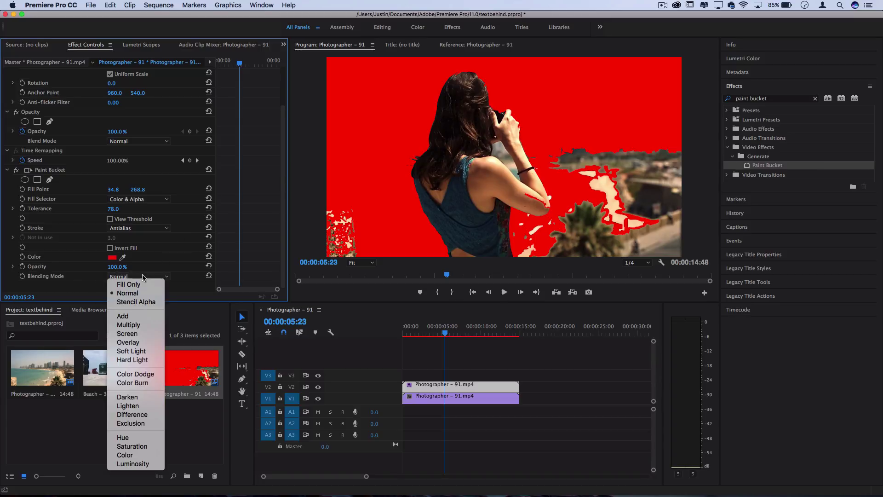
pyautogui.click(145, 302)
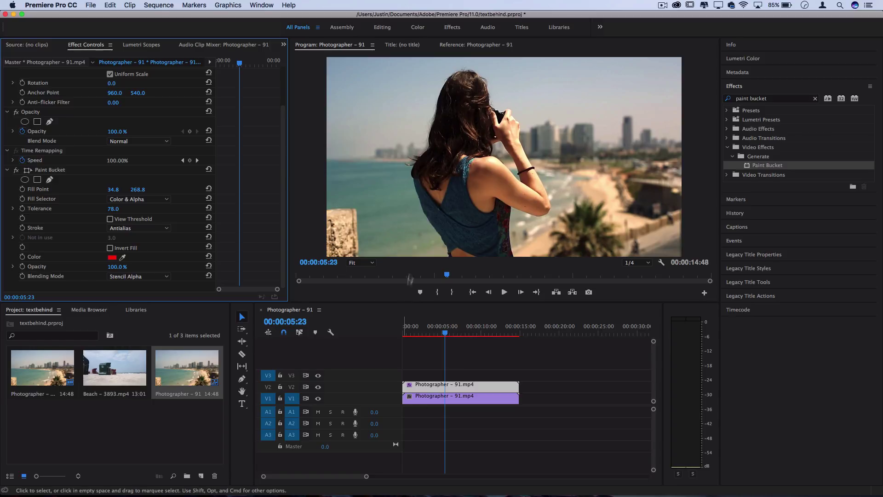
pyautogui.click(318, 399)
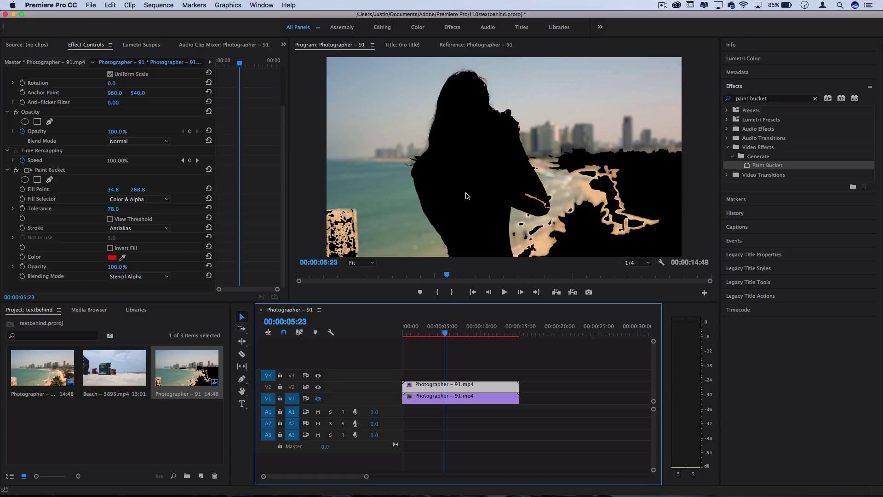
pyautogui.click(110, 249)
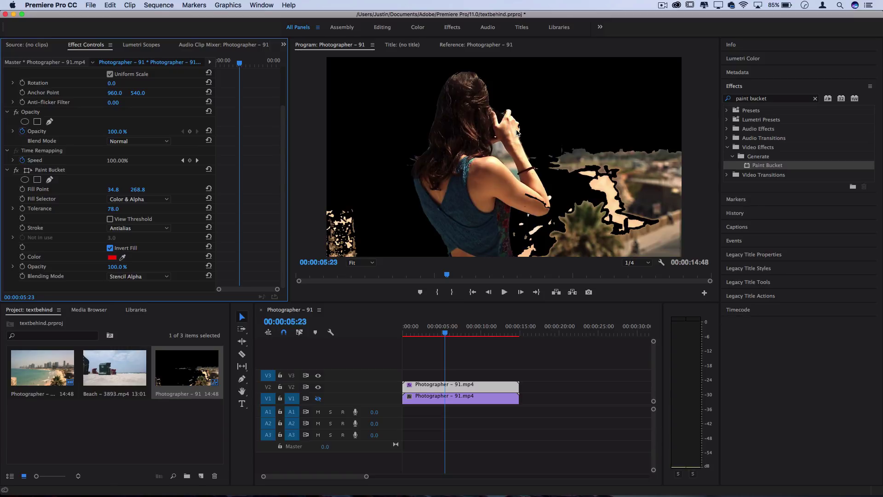
# - Add a text box near the woman's head reading 'TEXT BEHIND OBJECT'
pyautogui.click(501, 385)
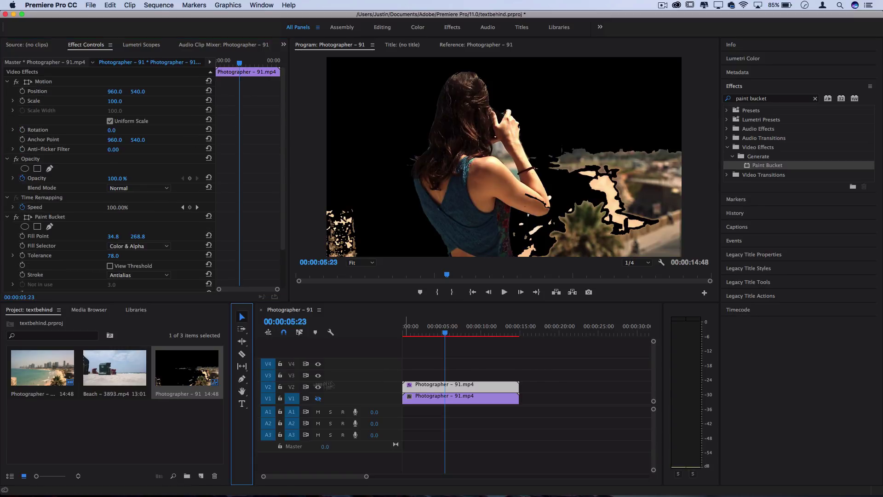
pyautogui.click(242, 403)
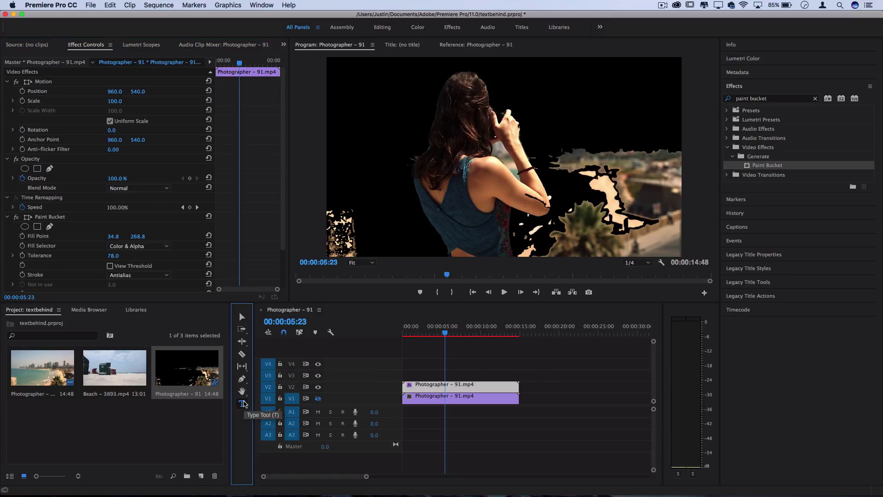
pyautogui.click(478, 113)
pyautogui.write('TE')
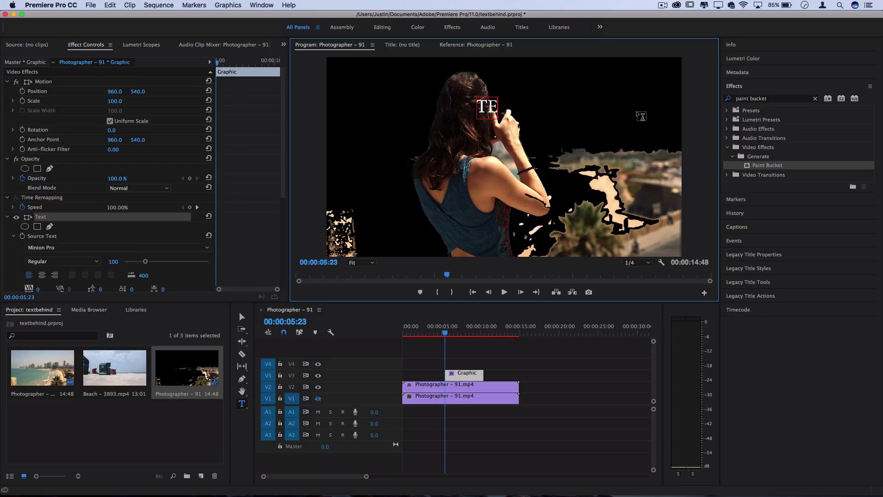
pyautogui.write('XT BEHIND OBJEC')
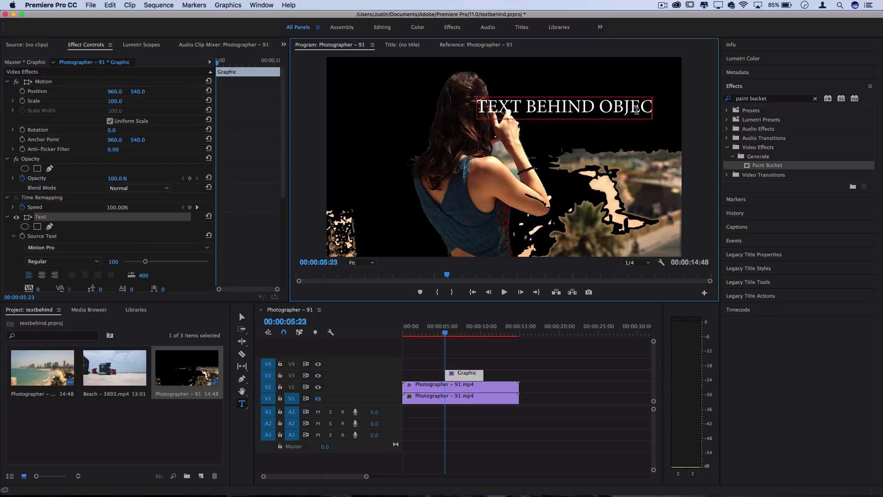
pyautogui.write('T')
# - Style the whole title in Futura Medium at font size 92
pyautogui.press('super+a')
pyautogui.click(62, 261)
pyautogui.click(61, 288)
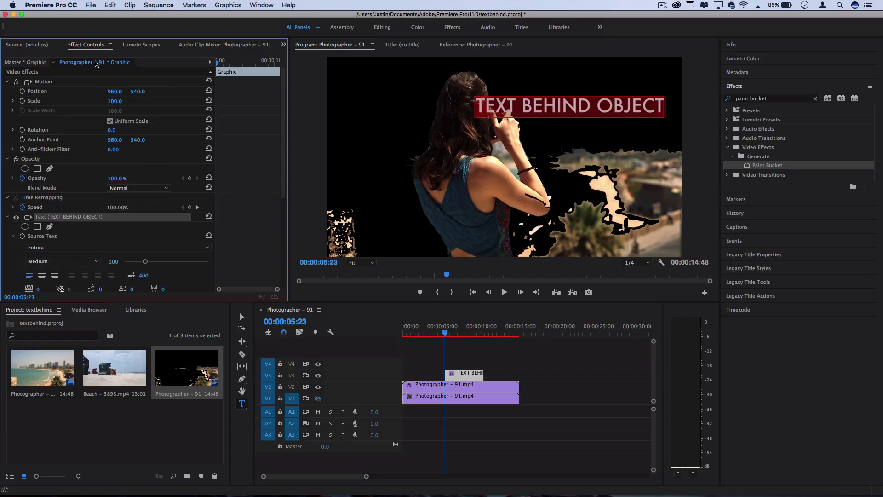
pyautogui.scroll(-1, 91, 234)
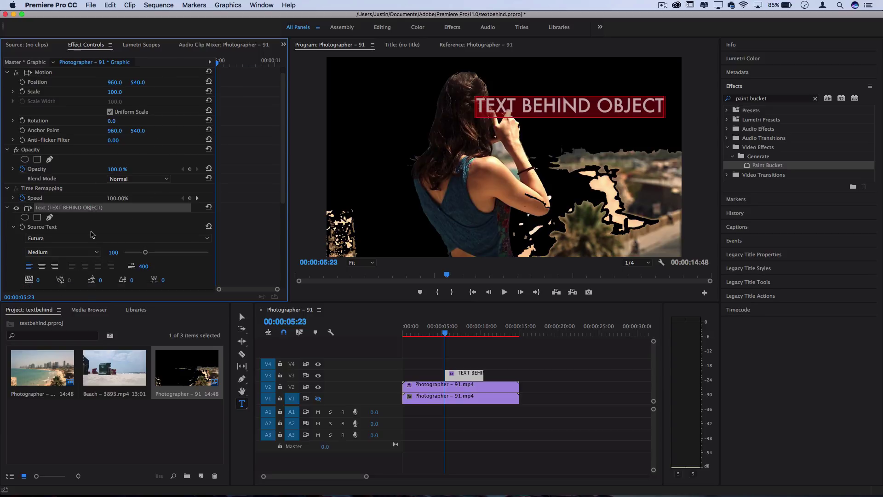
pyautogui.moveTo(147, 253); pyautogui.dragTo(143, 254)
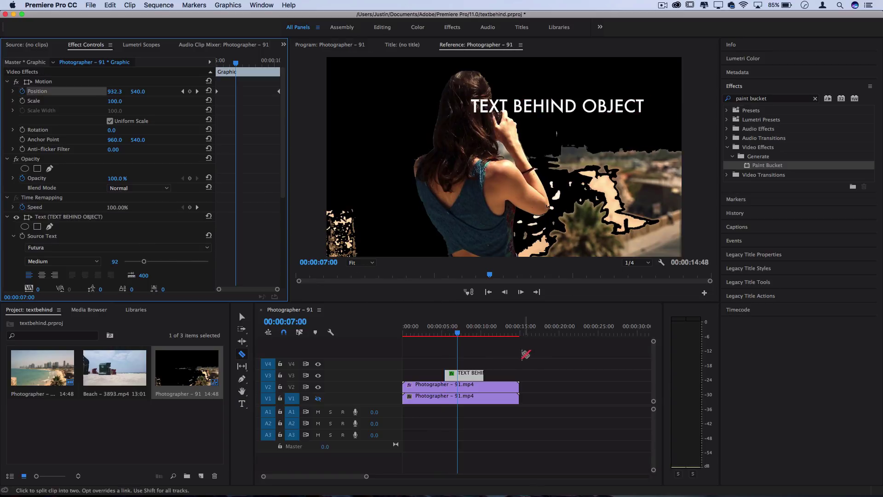
# - Move the cutout clip onto V3 above the title and show the V1 beach background again
pyautogui.press('v')
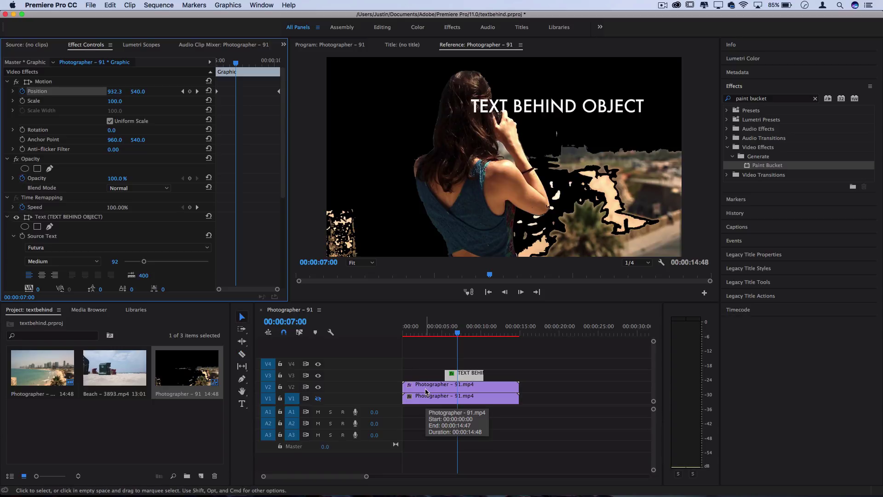
pyautogui.moveTo(425, 391)
pyautogui.mouseDown()
pyautogui.moveTo(430, 368)
pyautogui.moveTo(470, 381)
pyautogui.mouseUp()
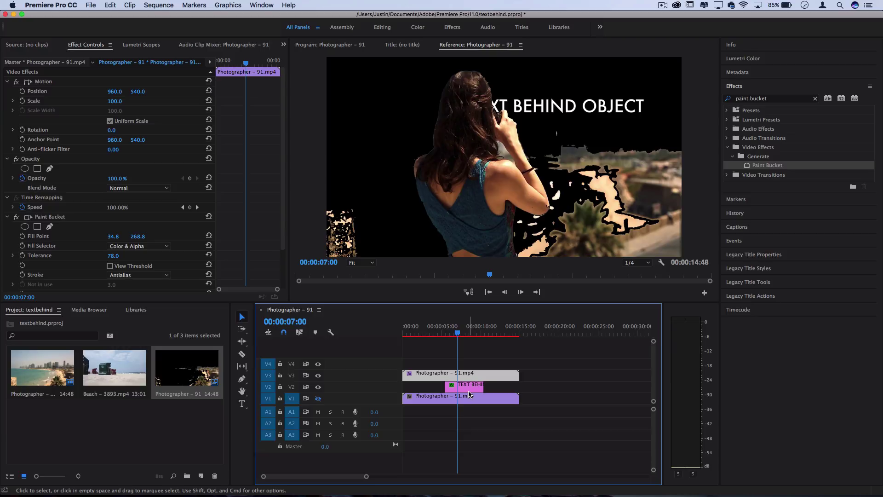
pyautogui.click(318, 399)
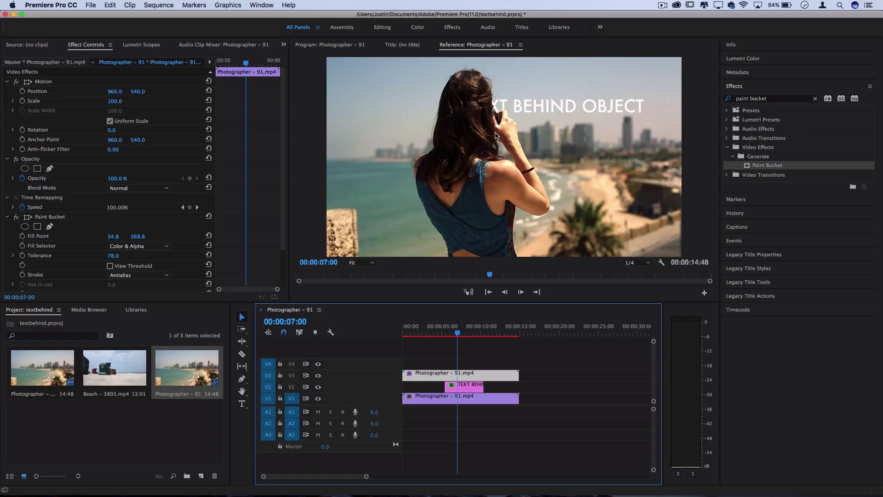
# - Play the sequence from near the start to preview the text passing behind the woman
pyautogui.moveTo(449, 332); pyautogui.dragTo(416, 332)
pyautogui.press('space')
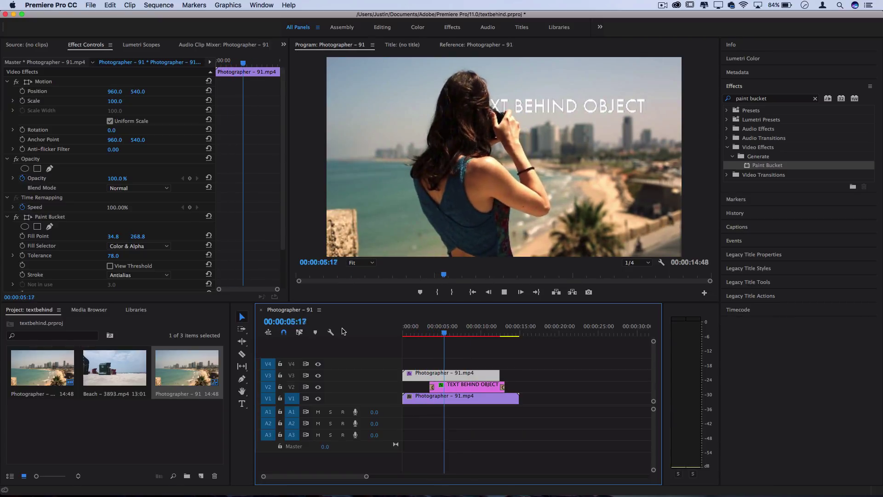
pyautogui.press('space')
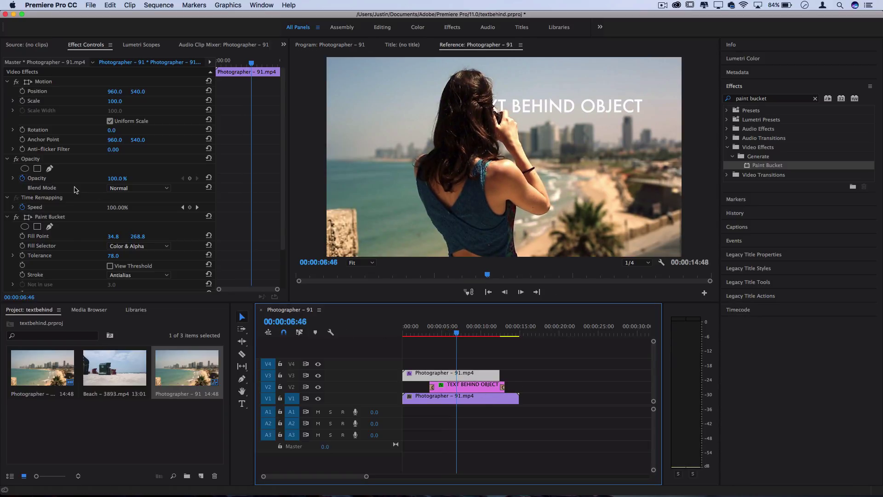
# - Keyframe the Fill Point at X 16.8 and trim the V3 cutout clip to start at 00:00:02:46
pyautogui.click(22, 236)
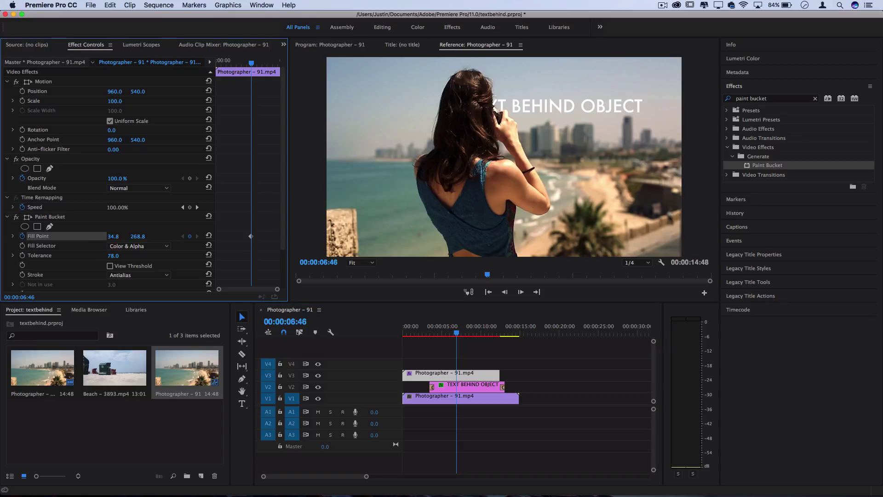
pyautogui.moveTo(113, 236); pyautogui.dragTo(104, 236)
pyautogui.moveTo(403, 374); pyautogui.dragTo(428, 374)
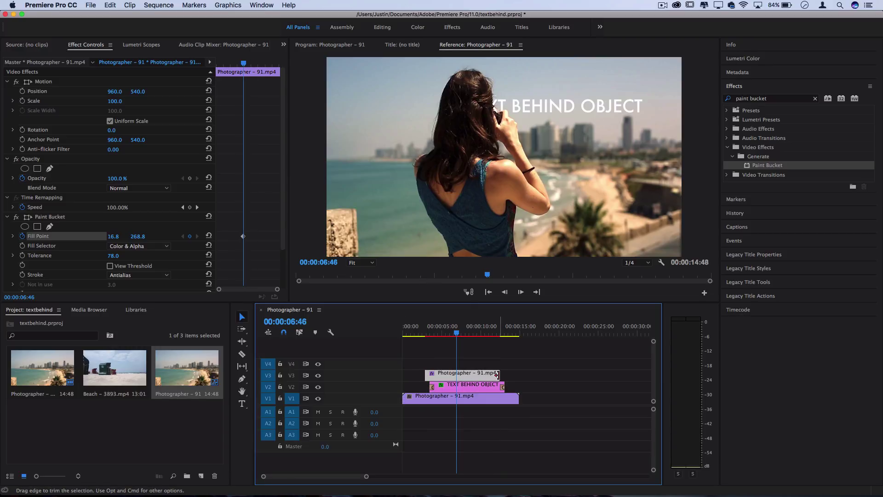
pyautogui.moveTo(499, 374); pyautogui.dragTo(505, 374)
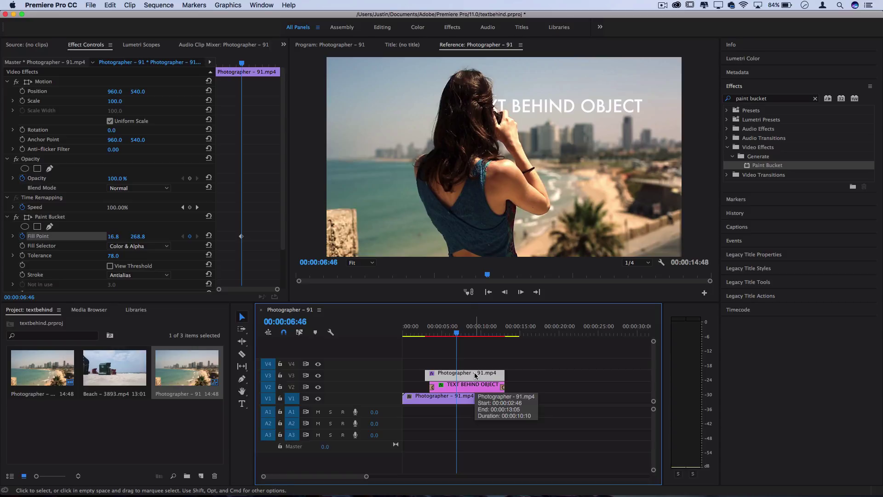
# - Select the Paint Bucket effect, then collapse and re-expand its properties
pyautogui.scroll(-3, 283, 263)
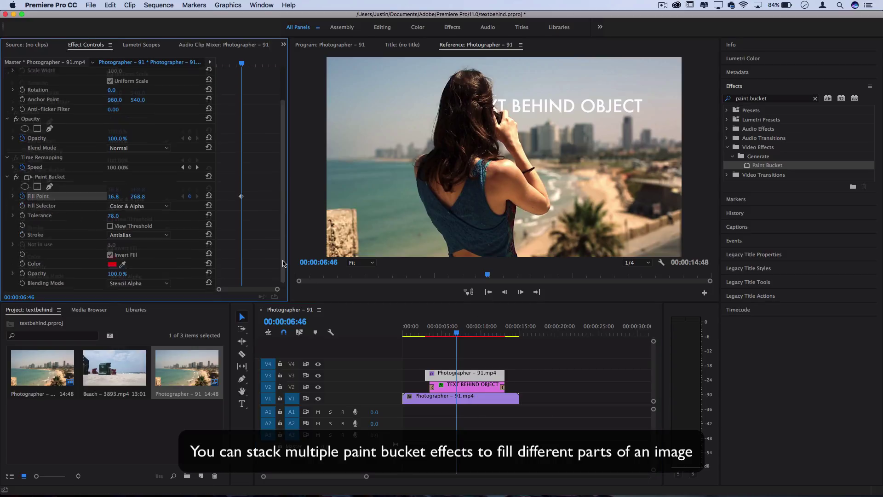
pyautogui.click(58, 172)
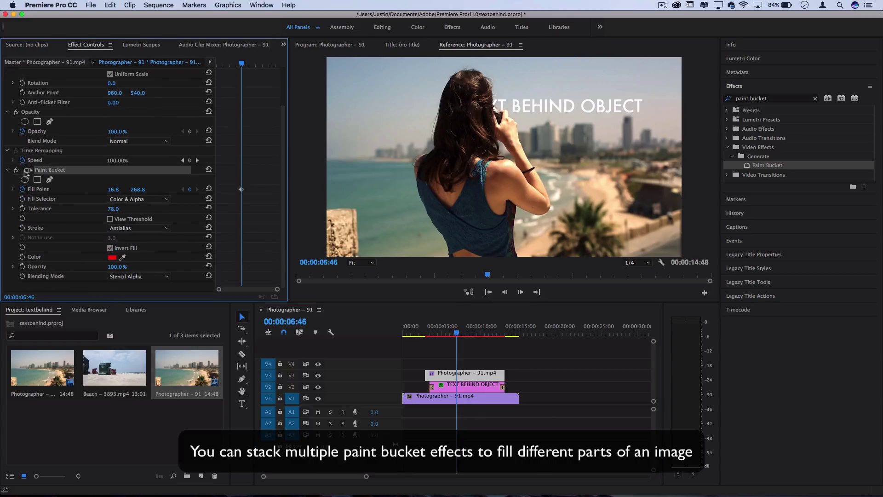
pyautogui.click(8, 170)
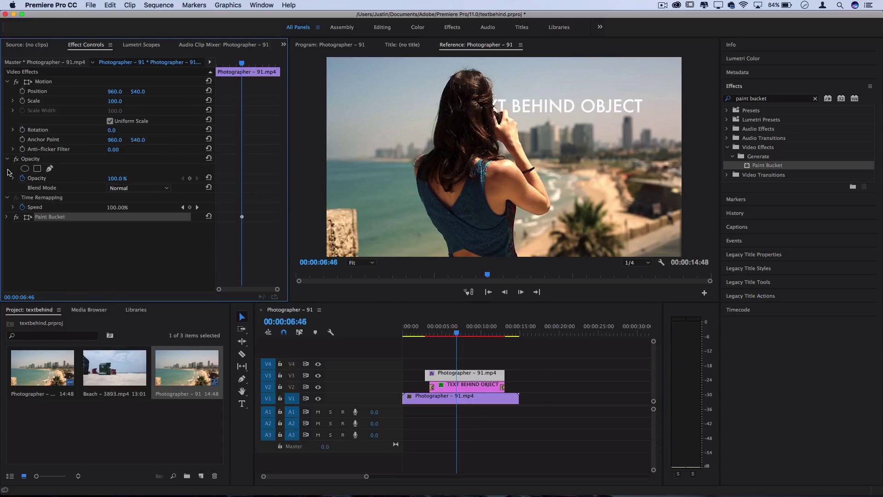
pyautogui.click(7, 217)
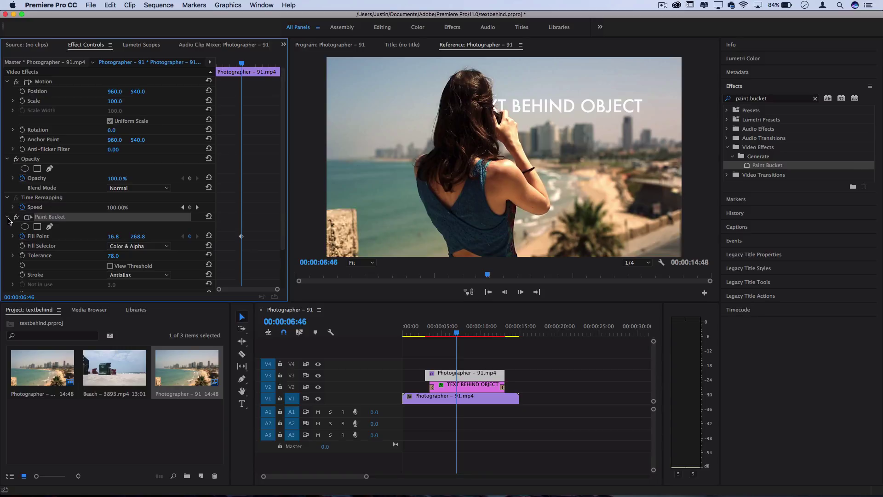
pyautogui.click(420, 331)
pyautogui.press('space')
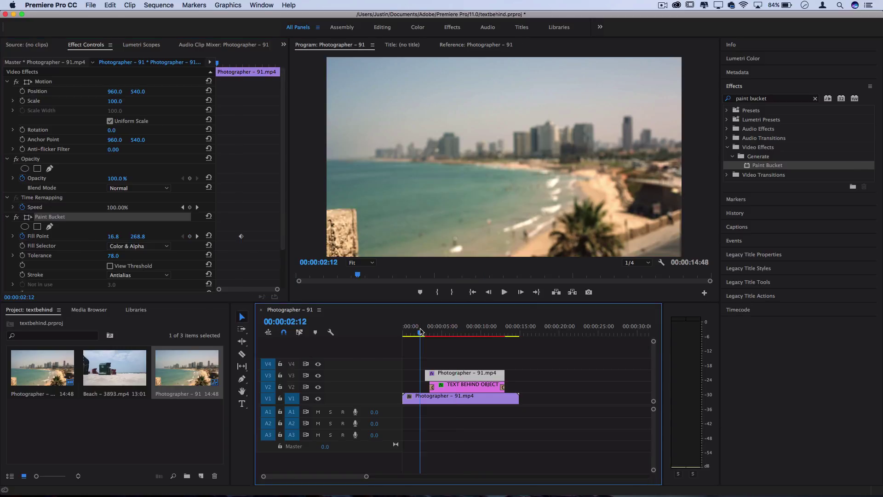